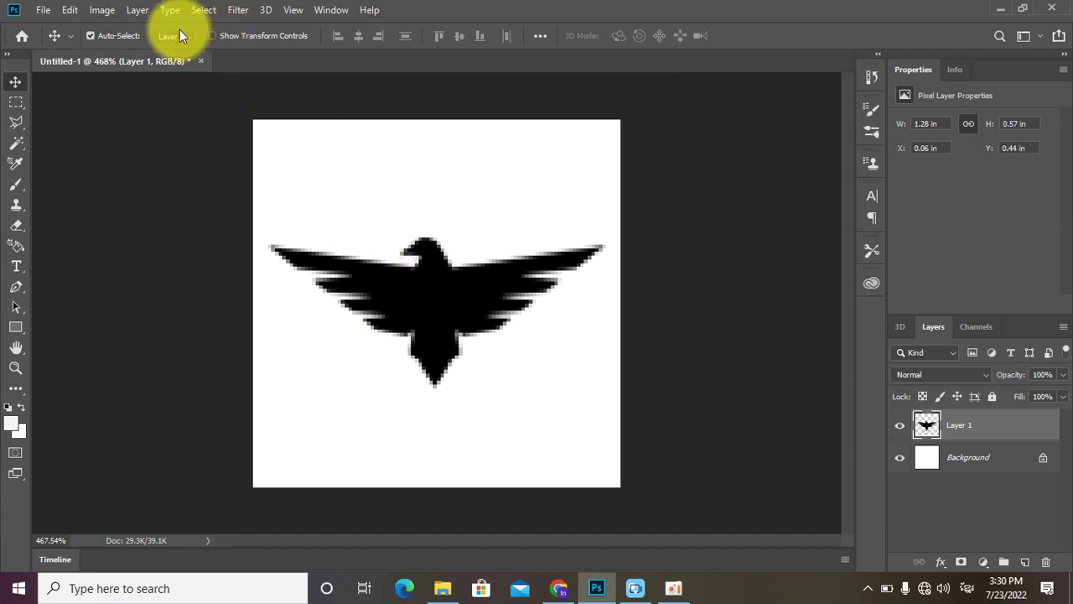
# - Open the Image Size dialog for the 100 × 100 px, 72 Pixels/Inch eagle image
pyautogui.click(103, 10)
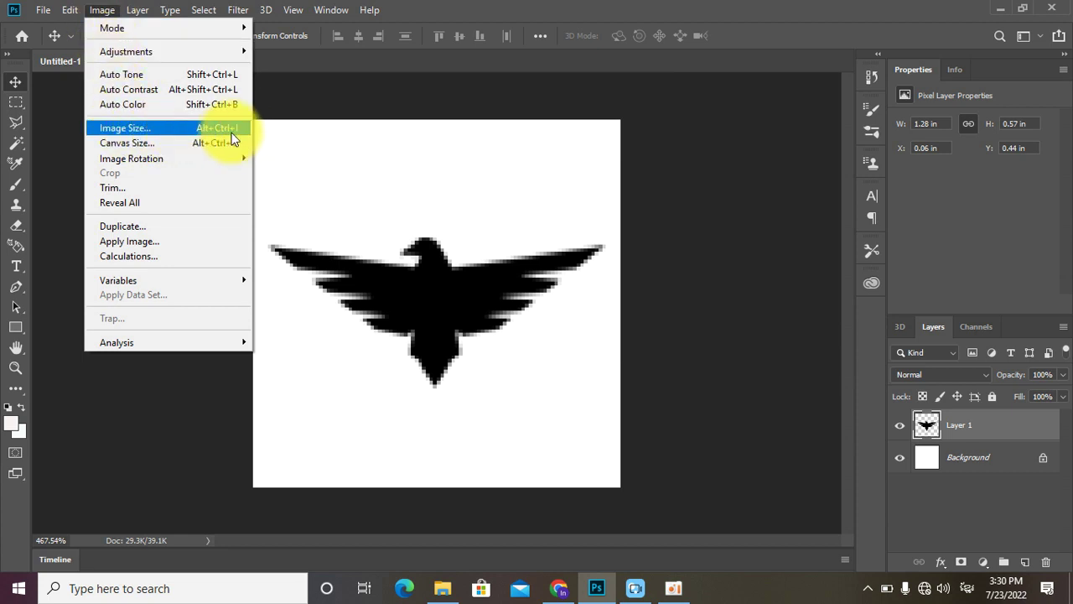
pyautogui.click(174, 128)
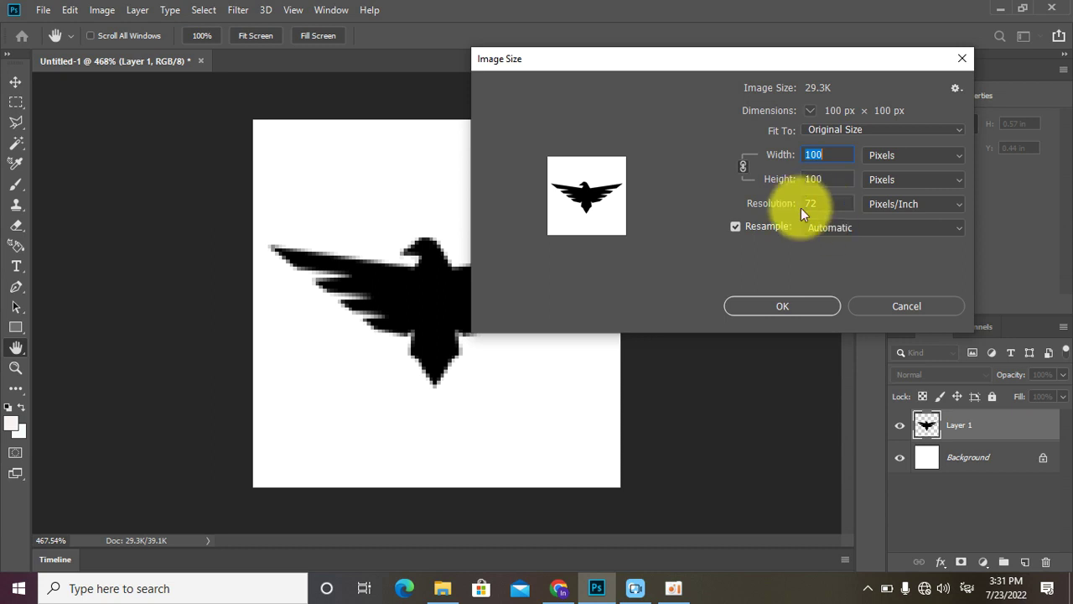
pyautogui.moveTo(587, 196)
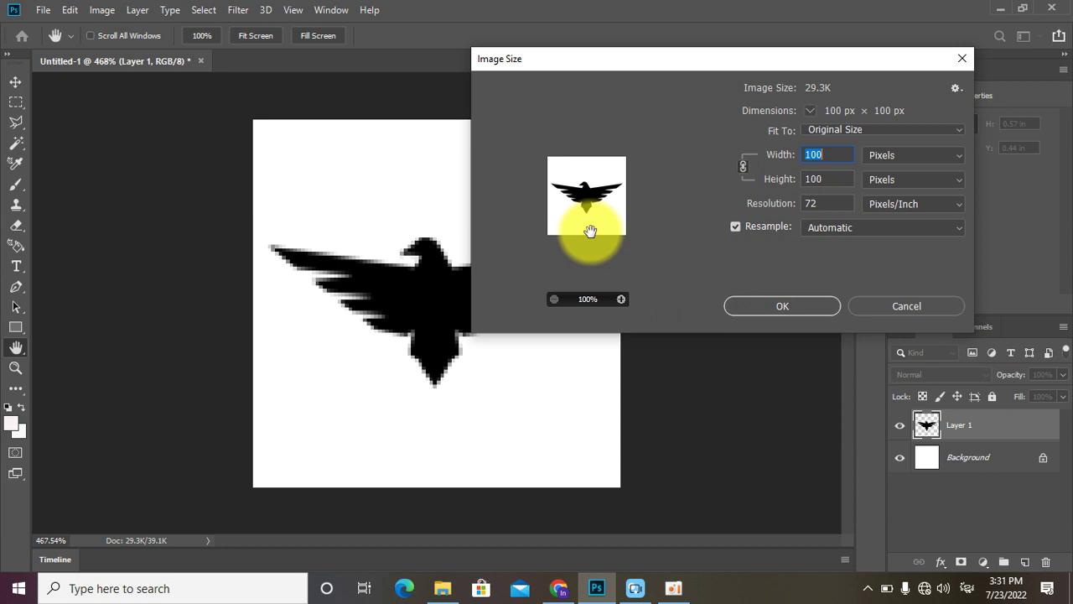
# - Resize the eagle with Width 200 and Resolution 300 Pixels/Inch, giving 833 × 833 px
pyautogui.click(787, 160)
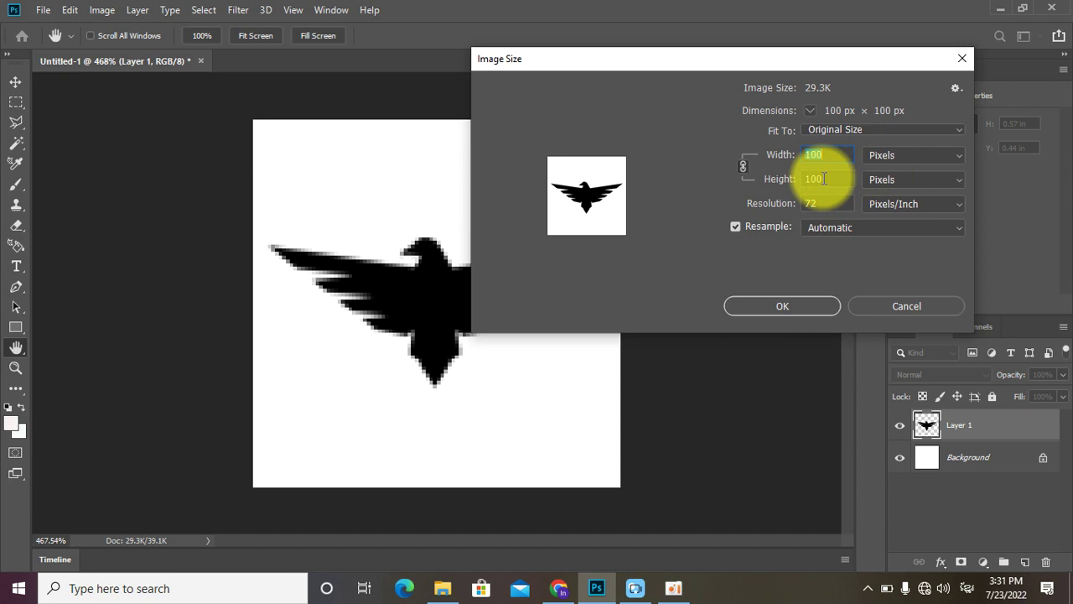
pyautogui.write('200')
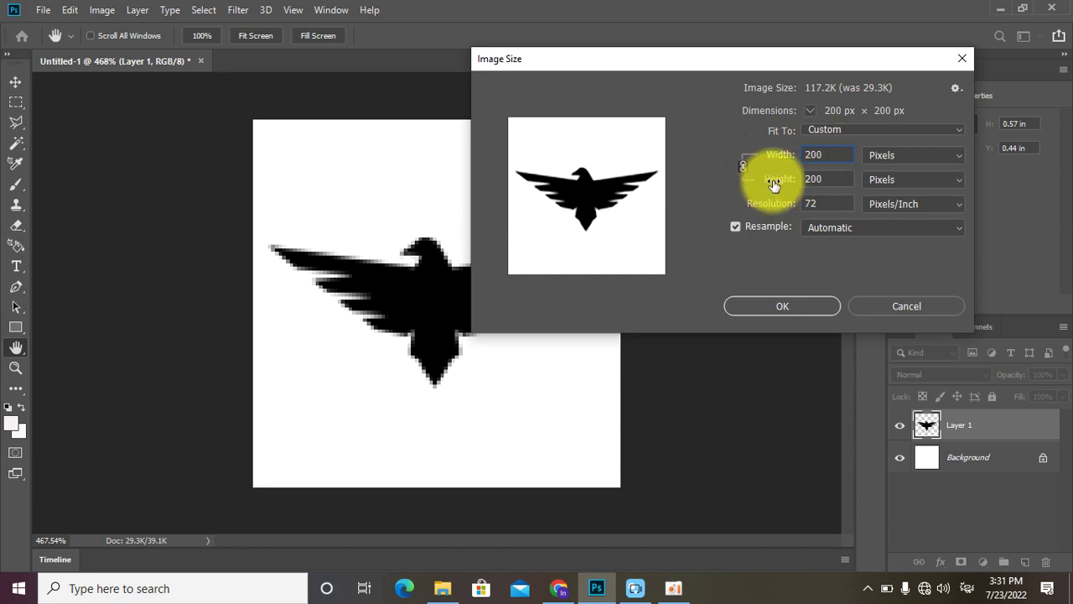
pyautogui.click(820, 202)
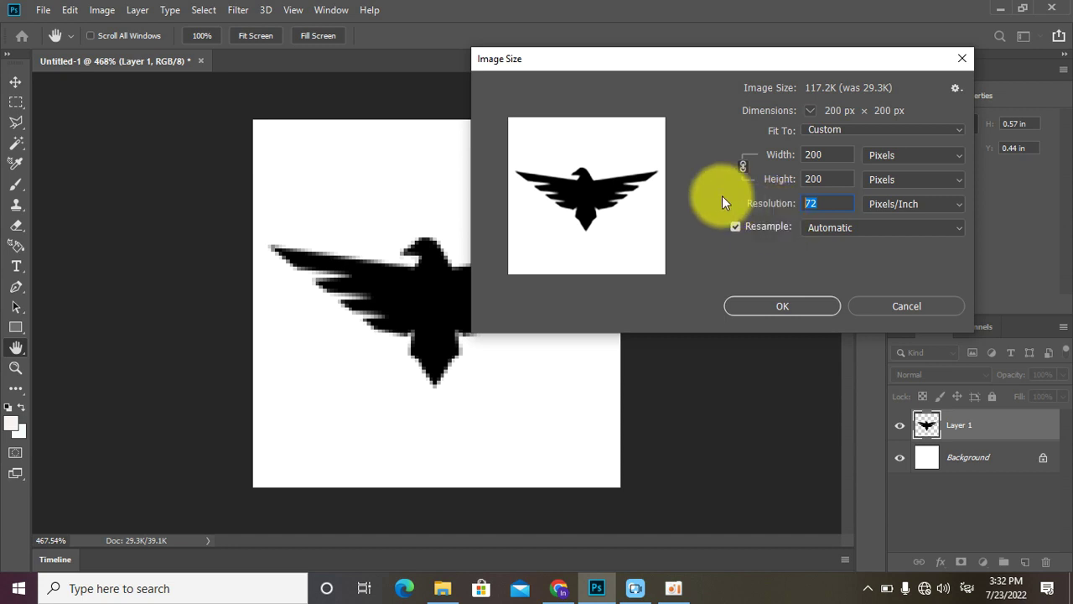
pyautogui.write('3')
pyautogui.write('00')
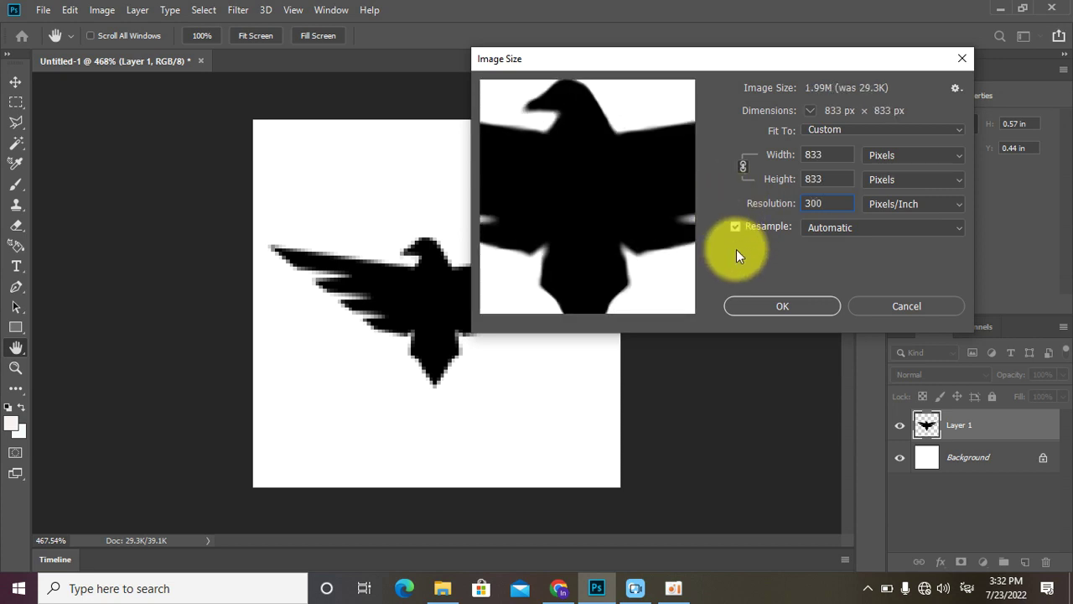
pyautogui.click(773, 306)
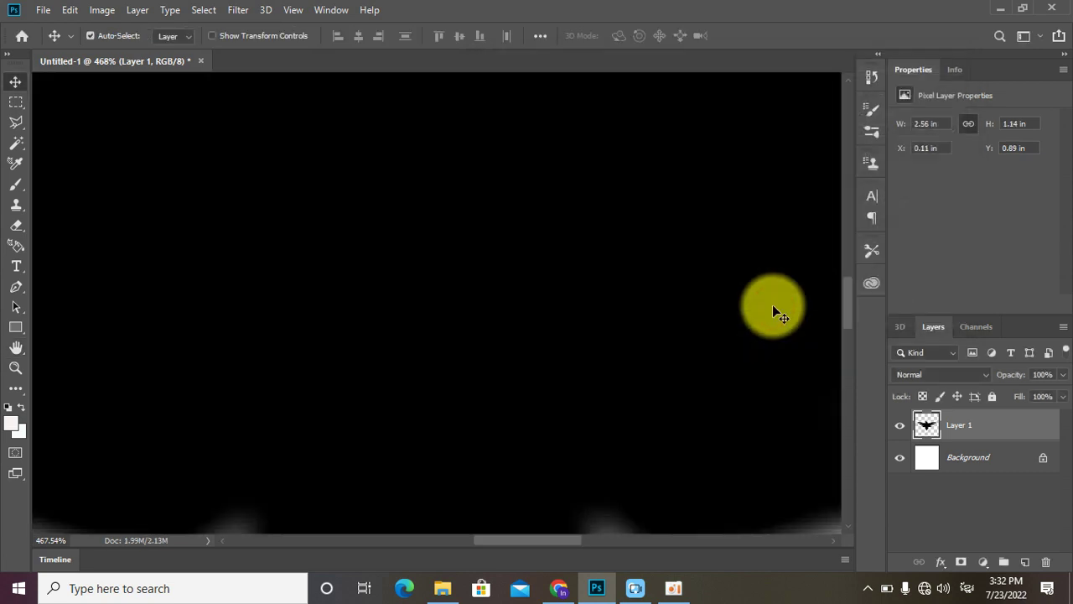
# - Zoom out and pan until the whole upscaled, soft-edged eagle is visible on the canvas
pyautogui.scroll(-3, 745, 304)
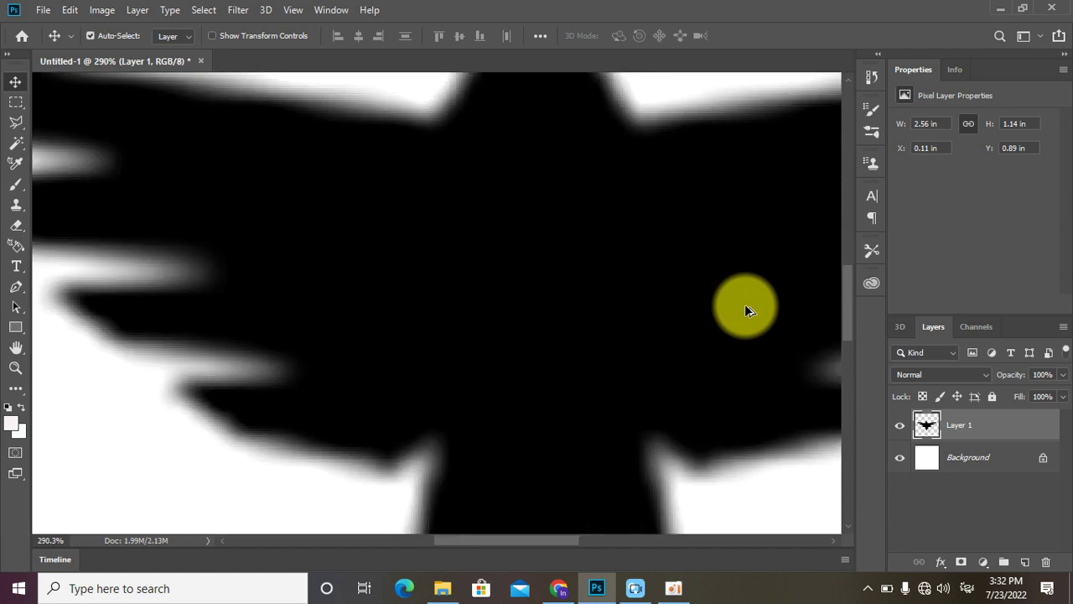
pyautogui.scroll(-2, 744, 303)
pyautogui.scroll(-2, 744, 304)
pyautogui.scroll(-1, 744, 306)
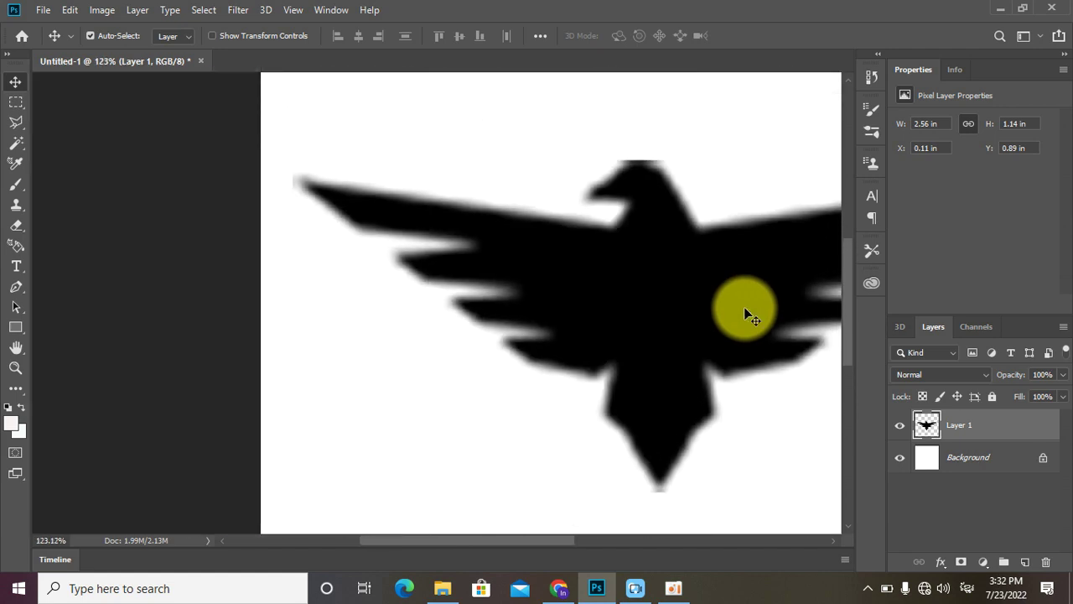
pyautogui.moveTo(713, 304); pyautogui.dragTo(510, 299)
pyautogui.scroll(-2, 510, 299)
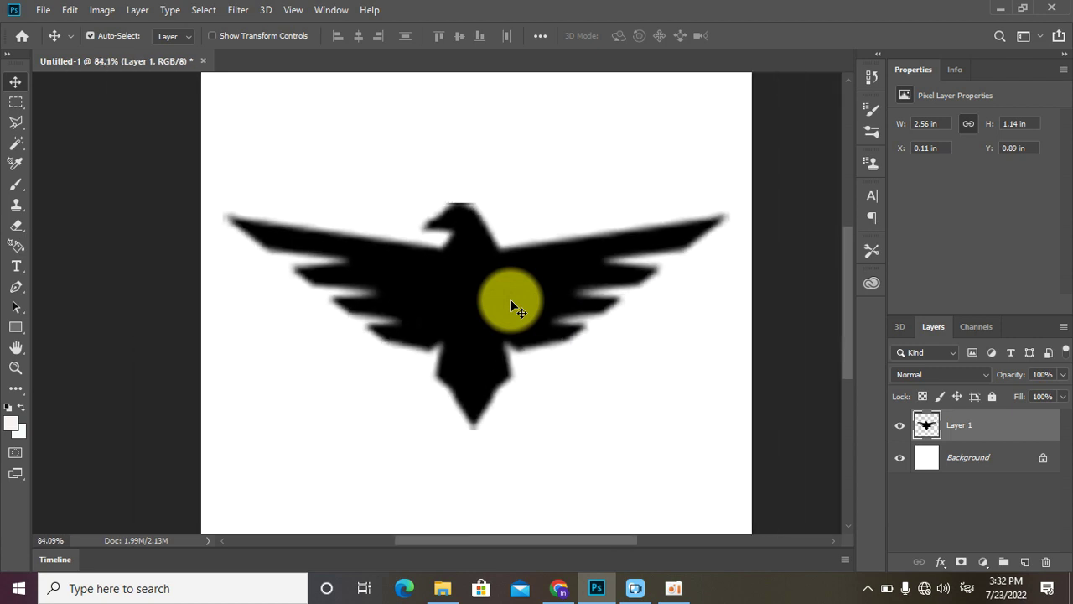
pyautogui.scroll(1, 511, 300)
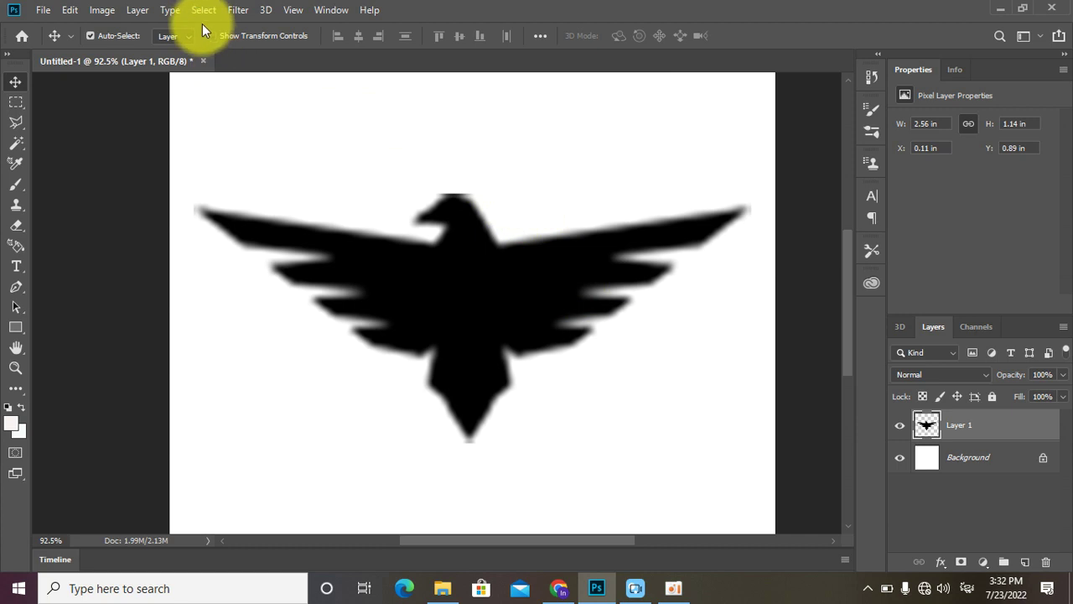
# - Apply a Gaussian Blur with a 3.5-pixel radius to the eagle layer
pyautogui.click(236, 10)
pyautogui.moveTo(323, 188)
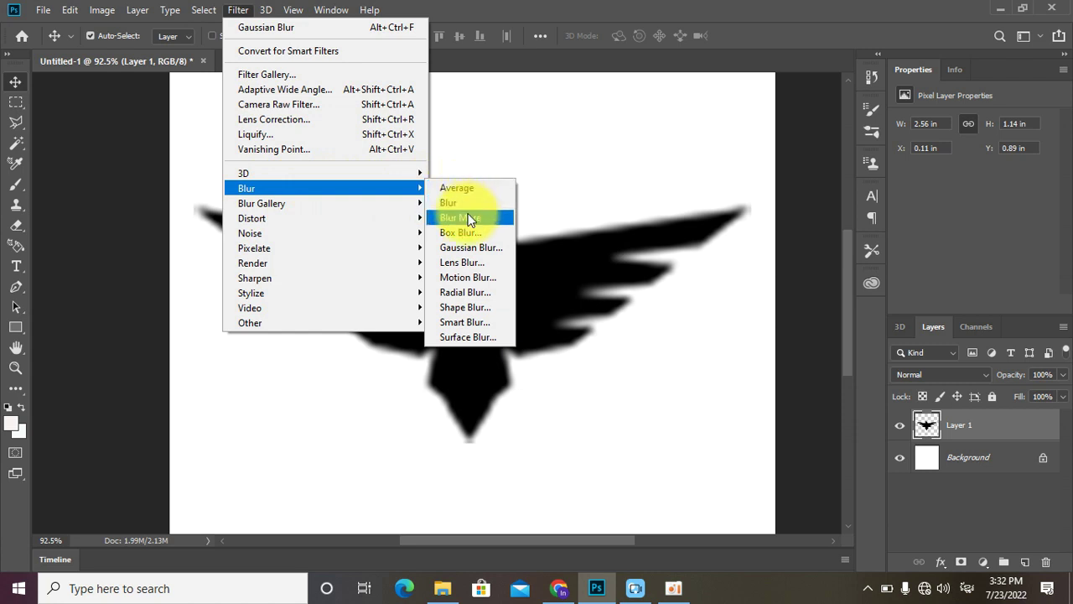
pyautogui.click(470, 247)
pyautogui.click(789, 354)
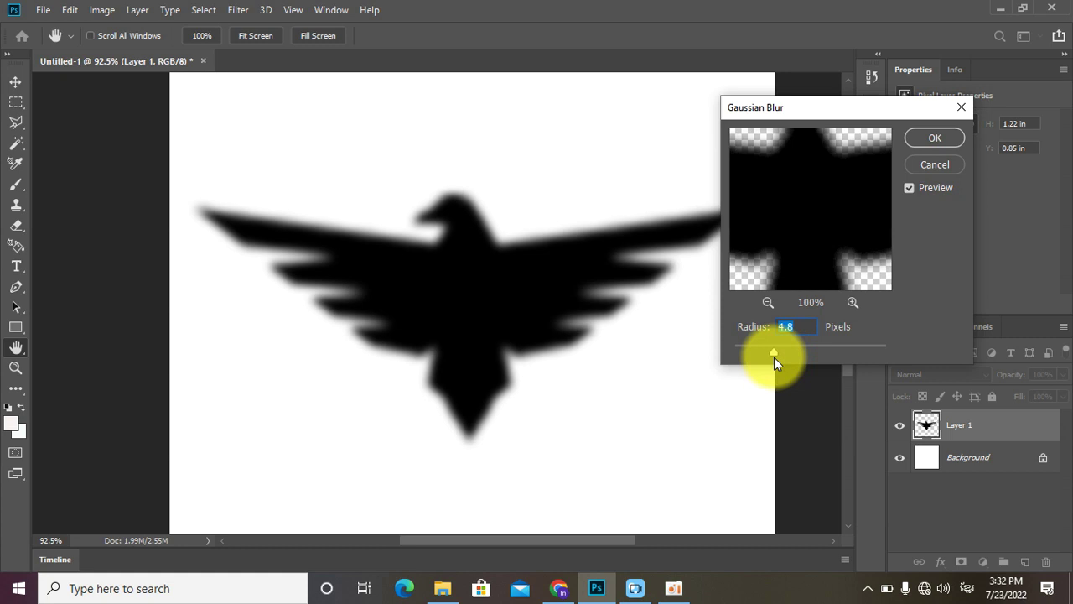
pyautogui.moveTo(777, 351); pyautogui.dragTo(747, 349)
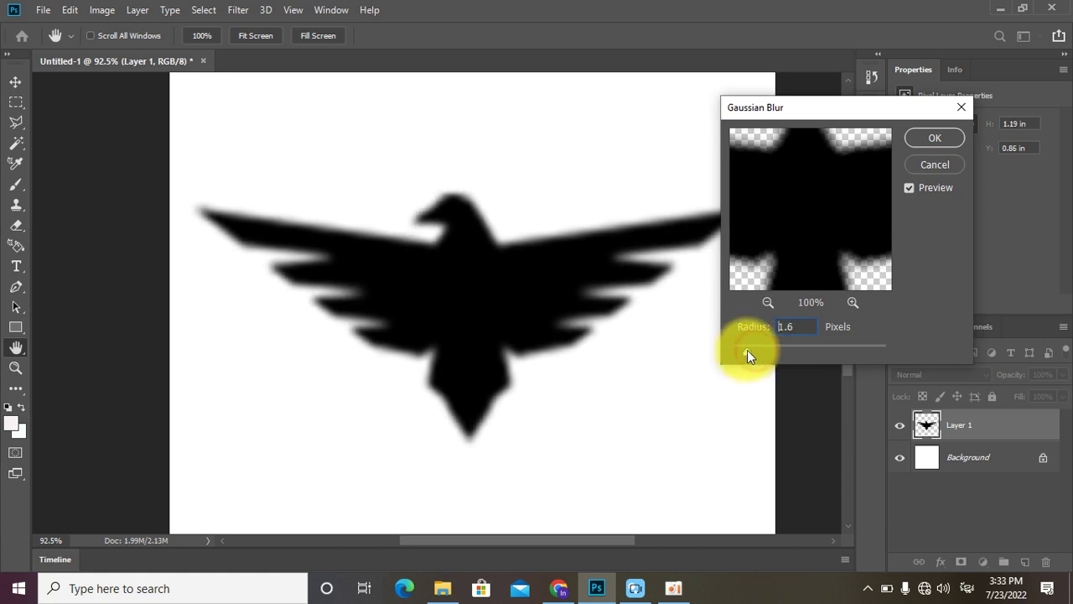
pyautogui.moveTo(747, 349); pyautogui.dragTo(761, 345)
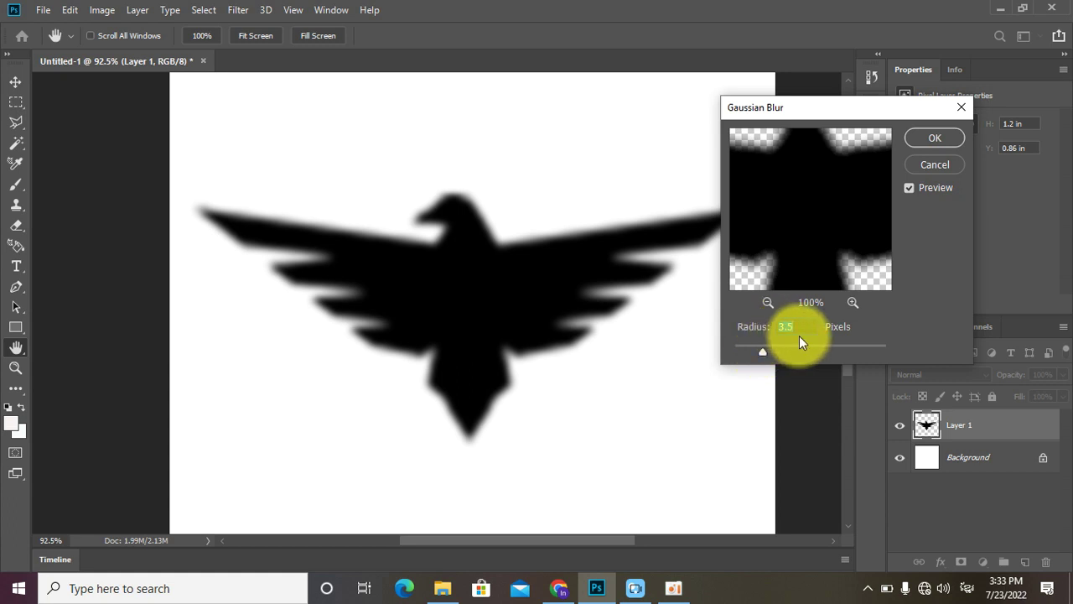
pyautogui.click(936, 140)
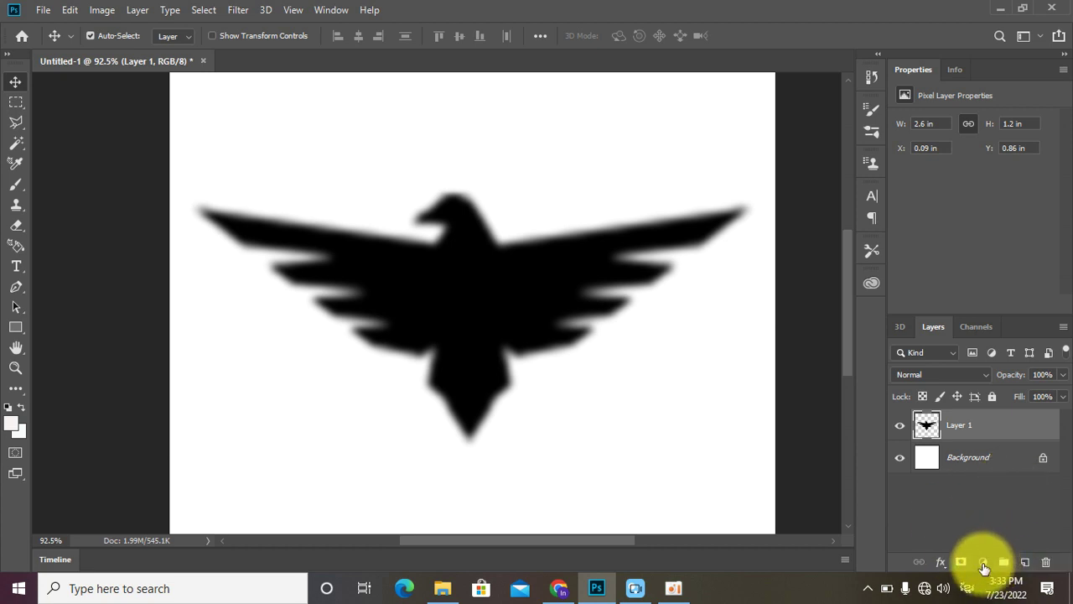
# - Add a Curves adjustment layer pulling the white and black points inward for a crisp black eagle
pyautogui.click(985, 565)
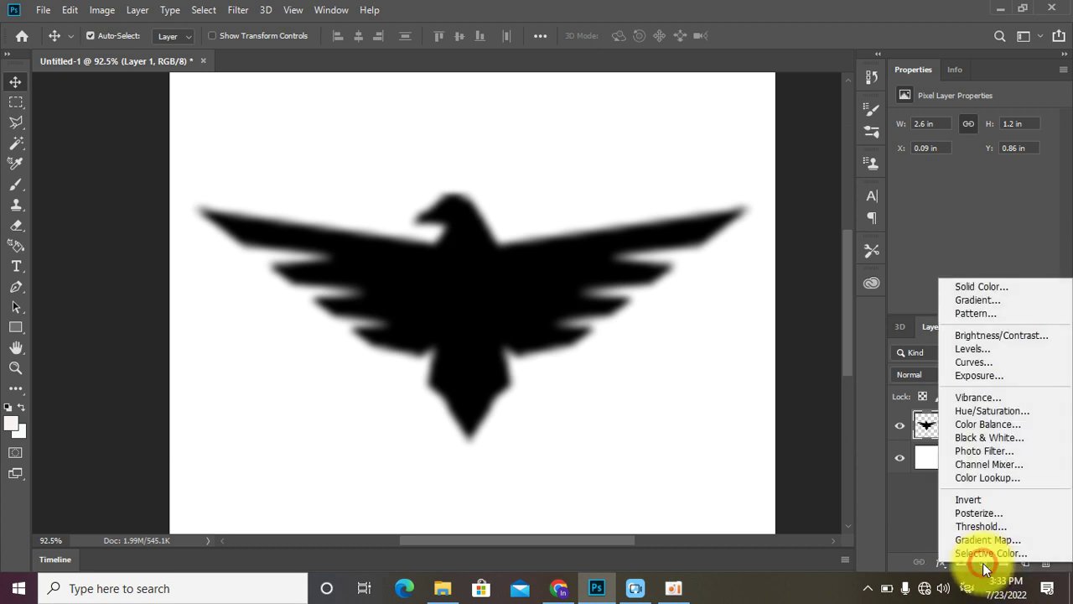
pyautogui.click(1001, 364)
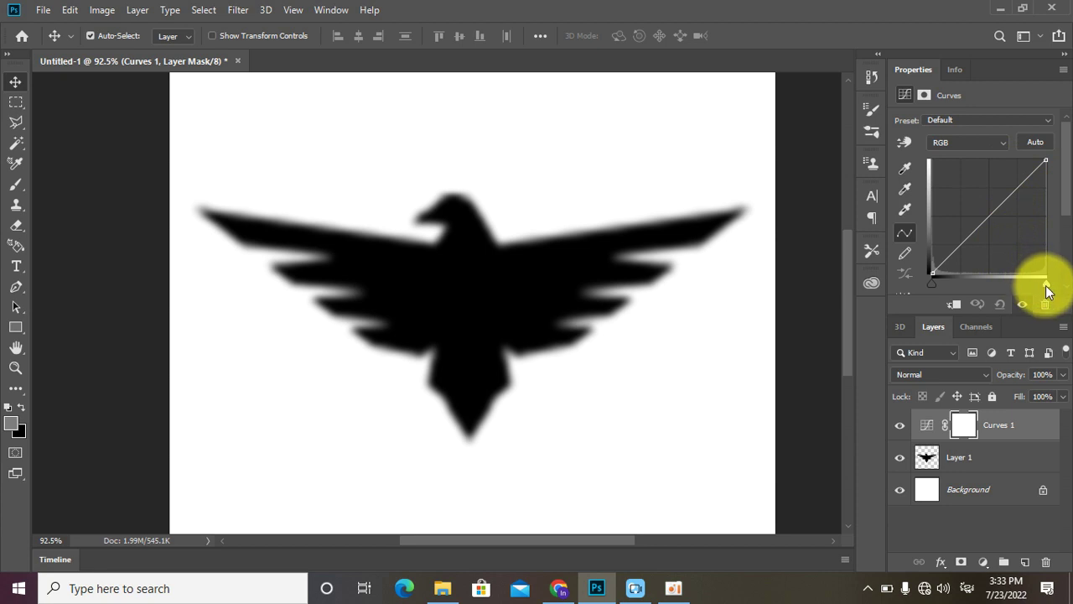
pyautogui.moveTo(1046, 285); pyautogui.dragTo(993, 287)
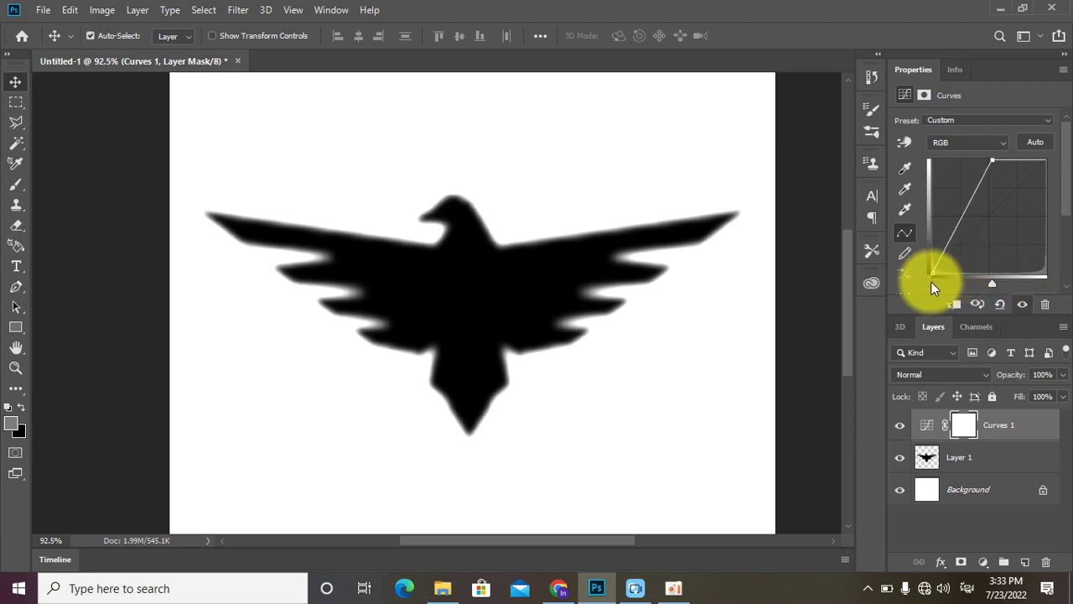
pyautogui.moveTo(931, 283); pyautogui.dragTo(1044, 265)
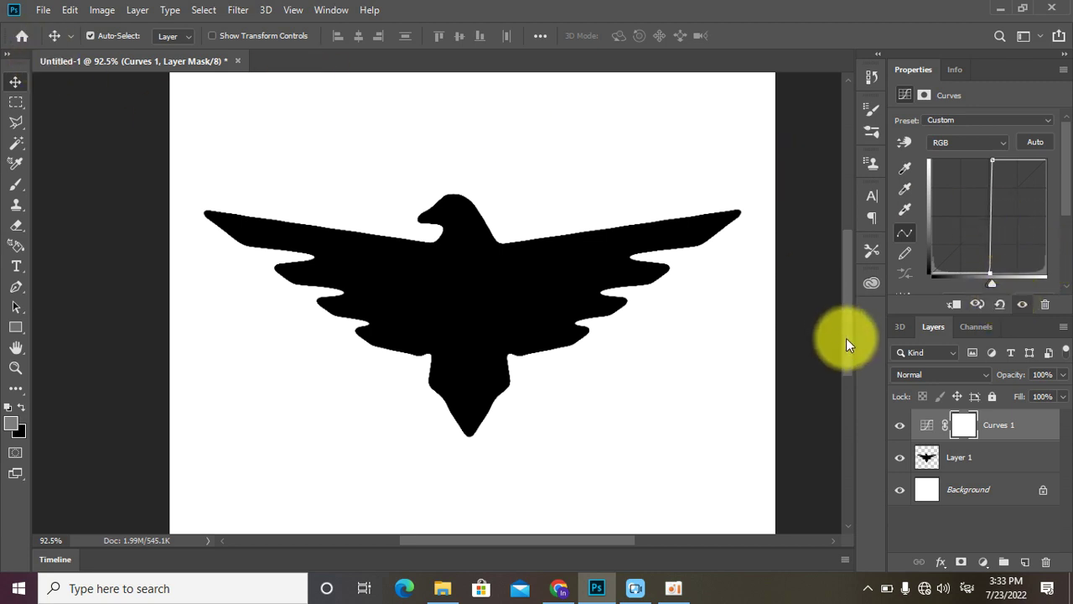
pyautogui.click(905, 208)
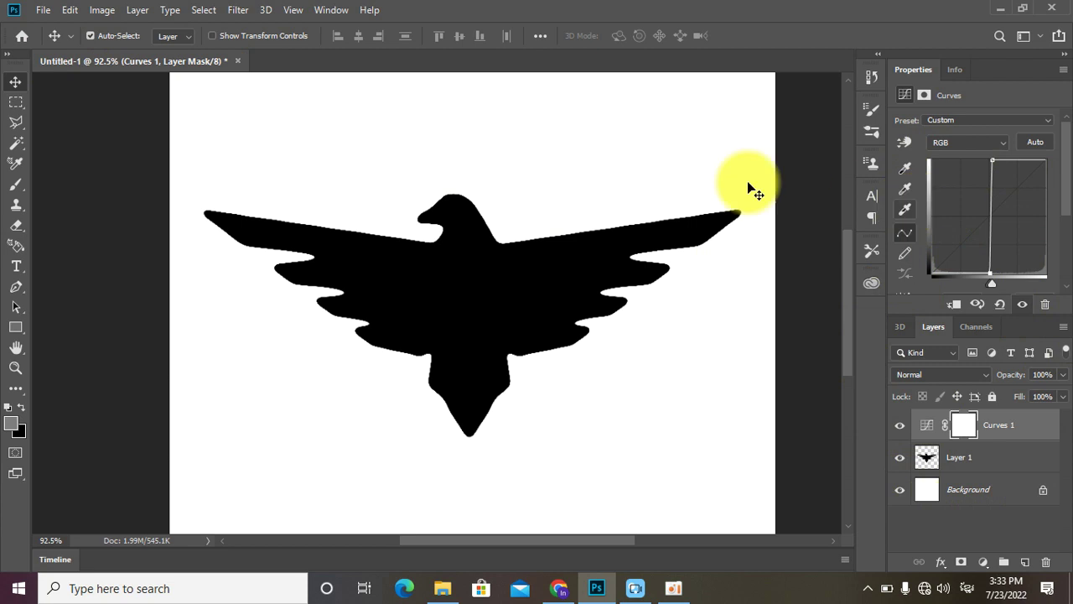
pyautogui.click(701, 139)
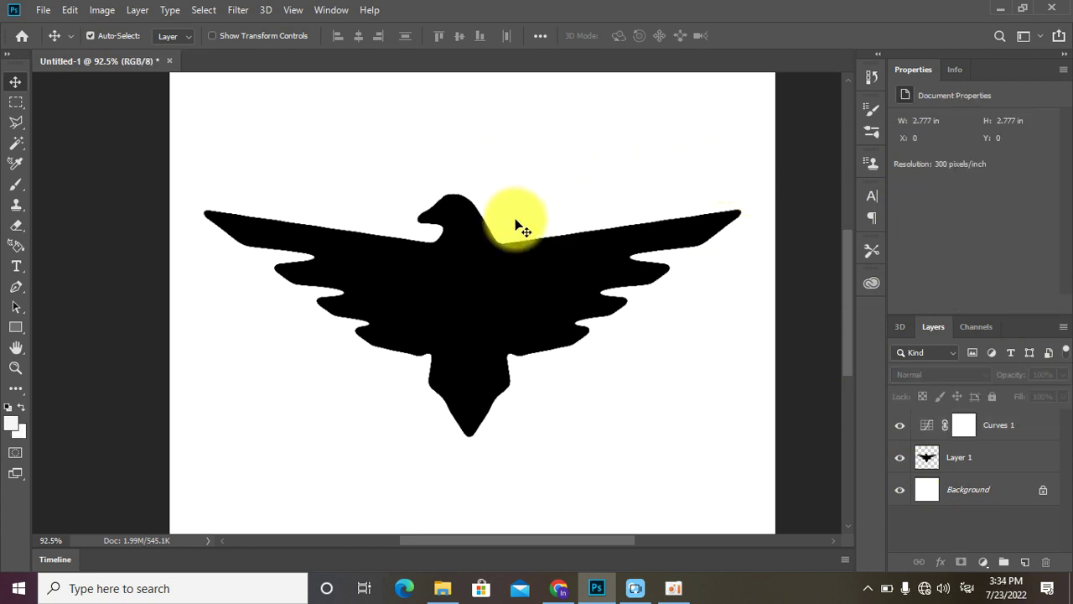
pyautogui.scroll(1, 518, 224)
pyautogui.scroll(2, 518, 225)
pyautogui.scroll(2, 518, 225)
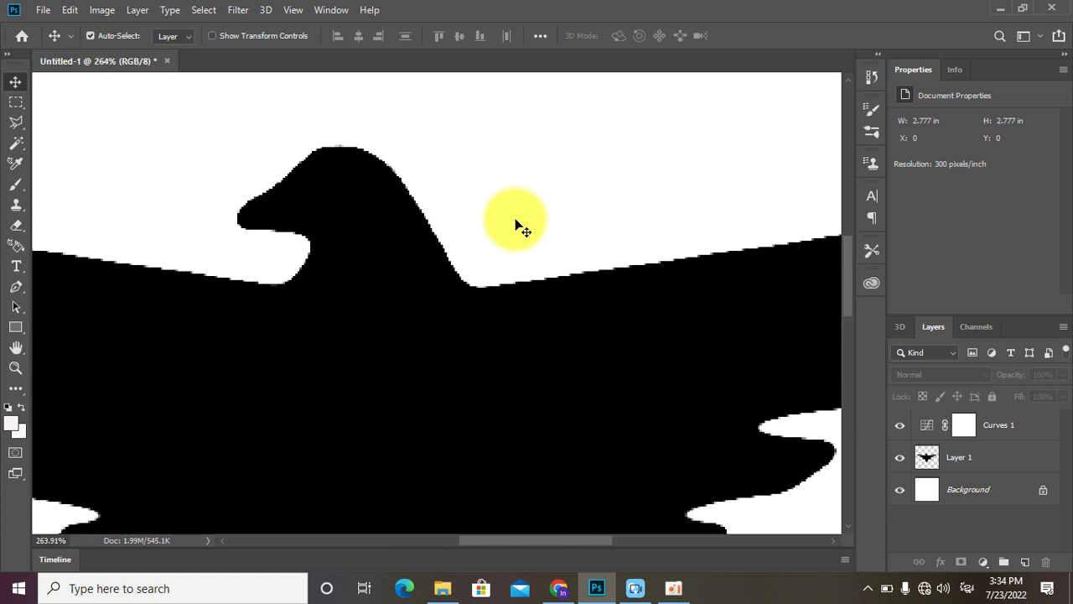
pyautogui.scroll(1, 518, 223)
pyautogui.scroll(-2, 513, 223)
pyautogui.scroll(-3, 513, 223)
pyautogui.scroll(-1, 494, 268)
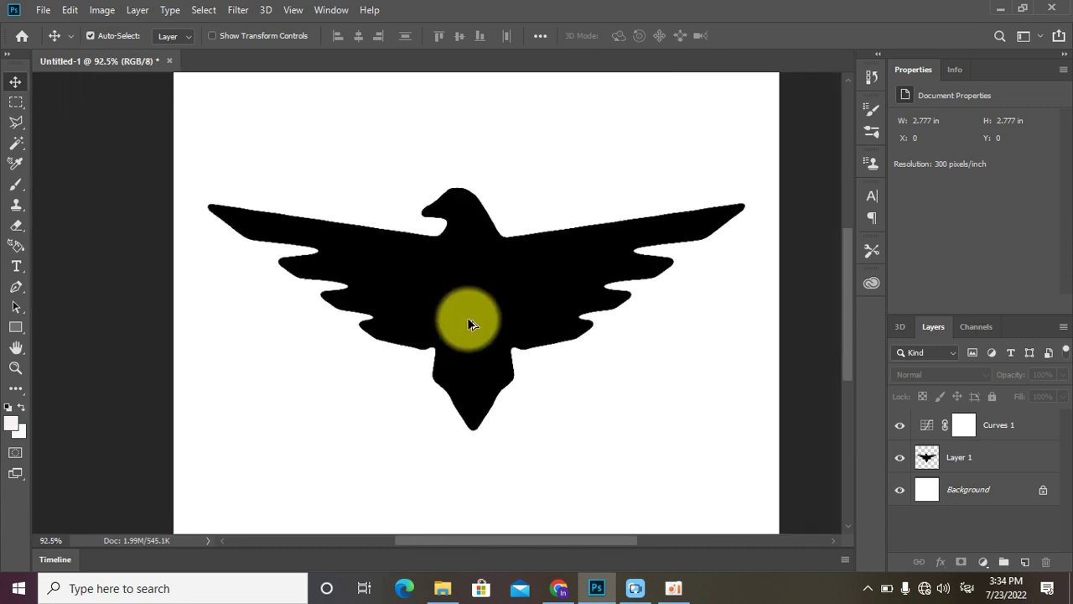
pyautogui.scroll(1, 468, 324)
pyautogui.scroll(1, 467, 324)
pyautogui.scroll(3, 467, 323)
pyautogui.scroll(-3, 467, 323)
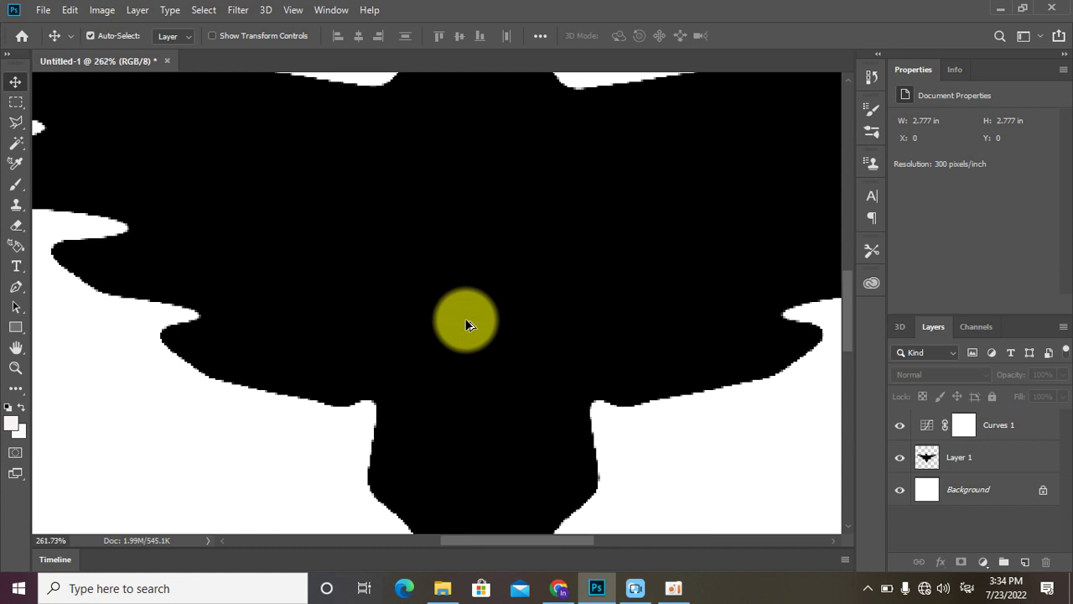
pyautogui.scroll(-2, 467, 324)
pyautogui.scroll(-1, 467, 323)
pyautogui.scroll(-1, 467, 324)
pyautogui.scroll(-1, 467, 324)
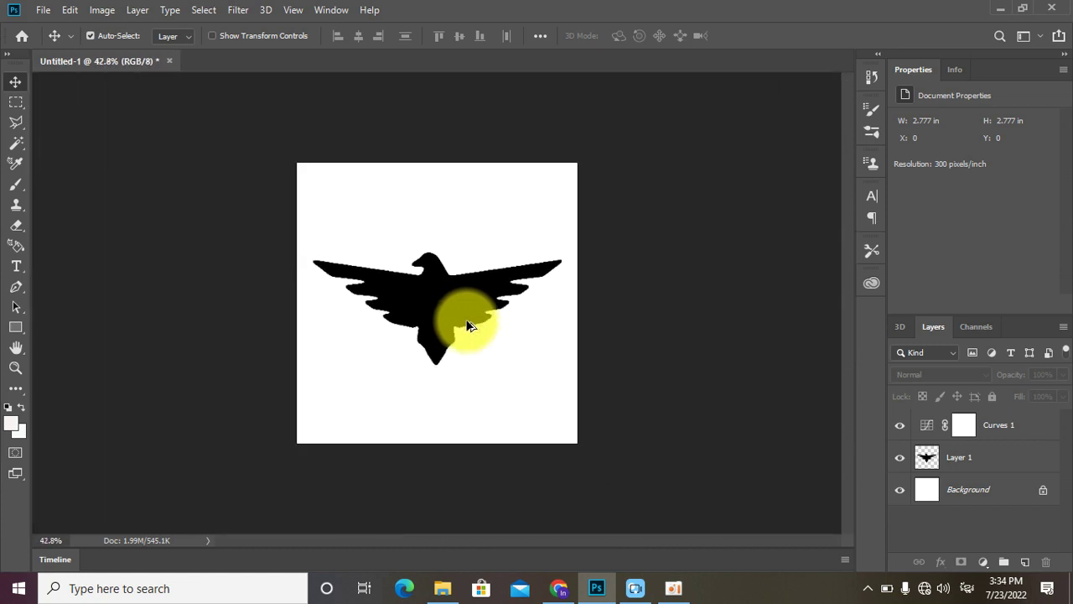
pyautogui.scroll(2, 468, 325)
pyautogui.scroll(1, 468, 326)
pyautogui.scroll(1, 467, 326)
pyautogui.scroll(-1, 468, 325)
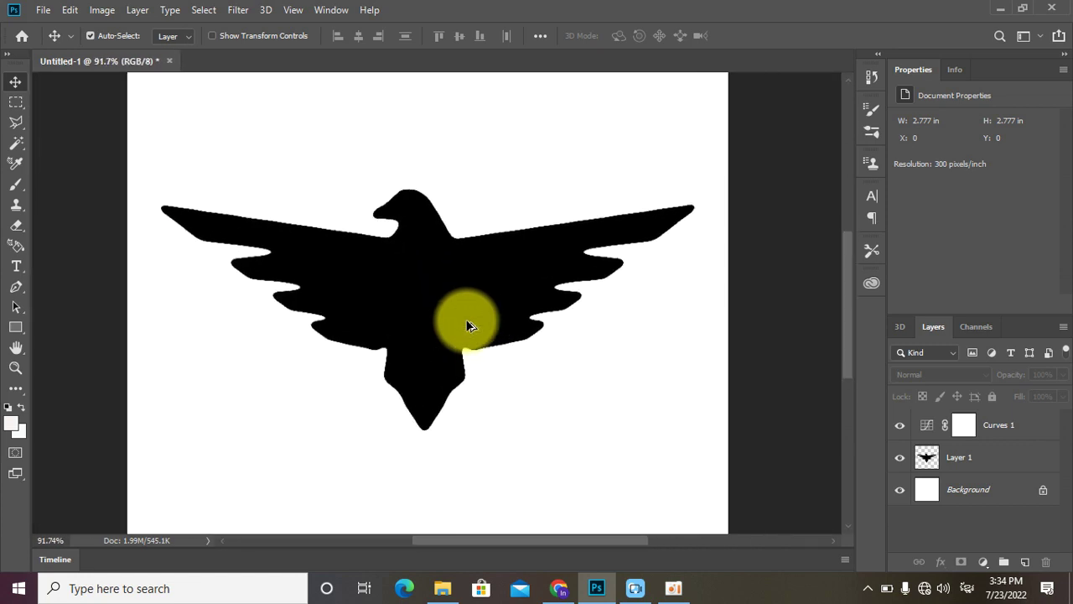
pyautogui.scroll(-1, 468, 326)
pyautogui.scroll(1, 467, 325)
pyautogui.scroll(2, 468, 325)
pyautogui.scroll(-2, 468, 326)
pyautogui.scroll(-2, 468, 325)
pyautogui.scroll(2, 468, 325)
pyautogui.scroll(1, 467, 325)
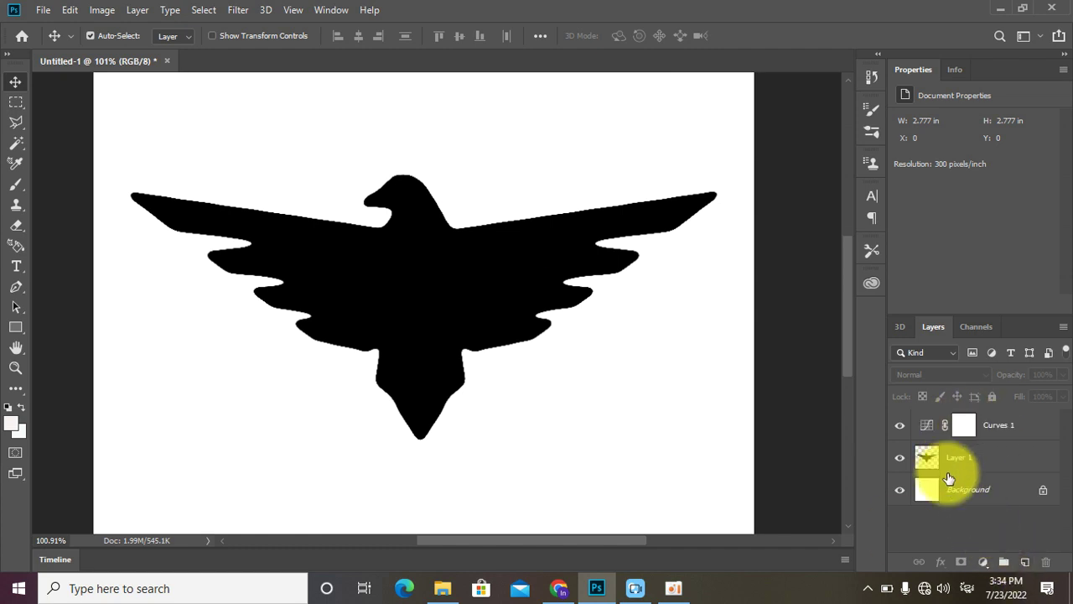
# - Merge the Background layer through the Curves adjustment into a single layer
pyautogui.click(956, 495)
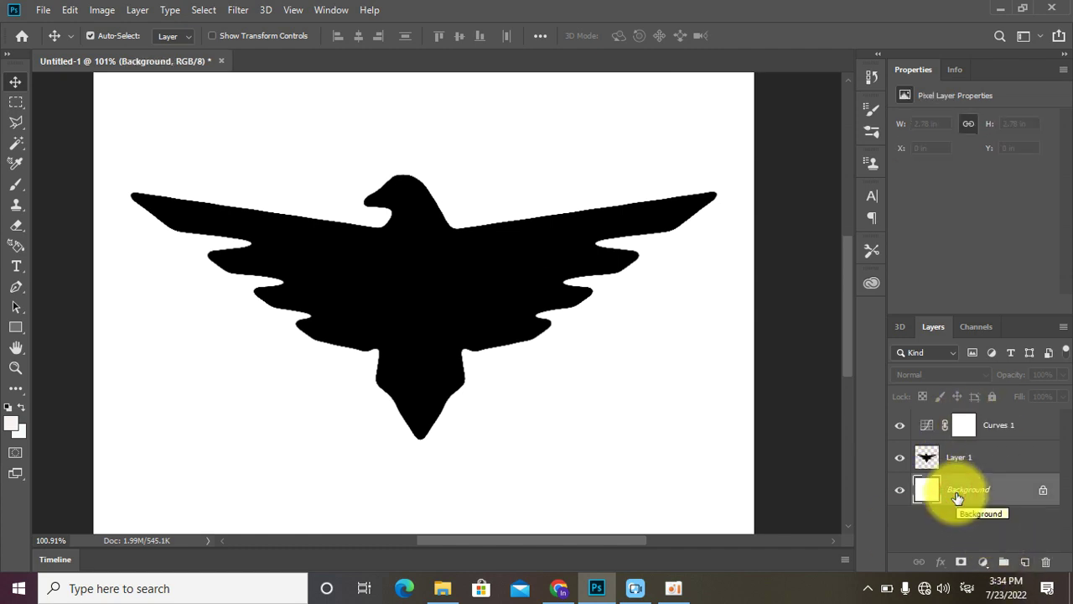
pyautogui.click(998, 424)
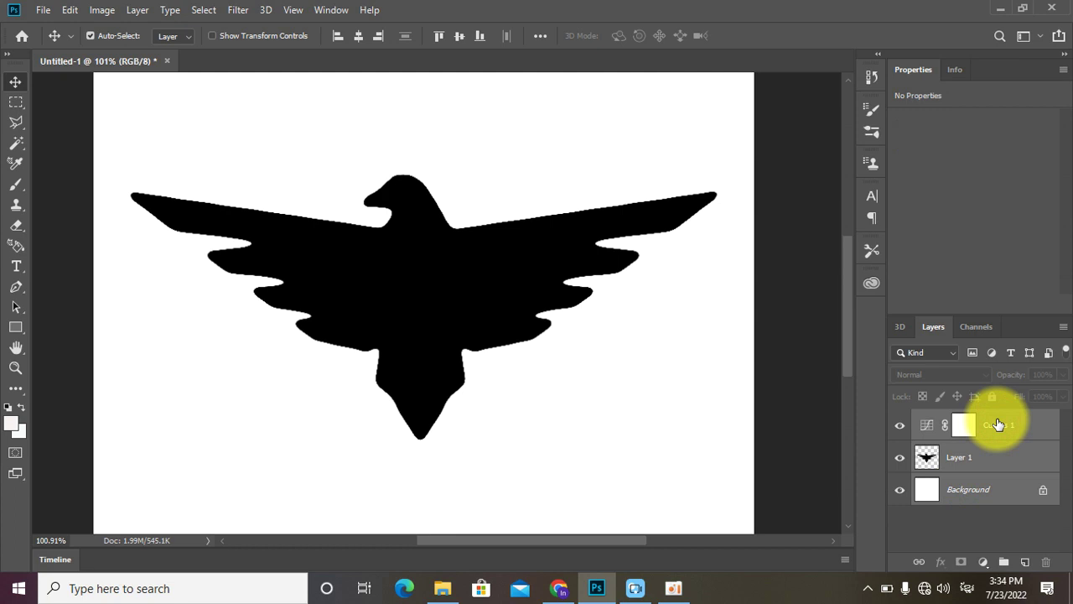
pyautogui.hotkey('ctrl', 'shift', 'e')
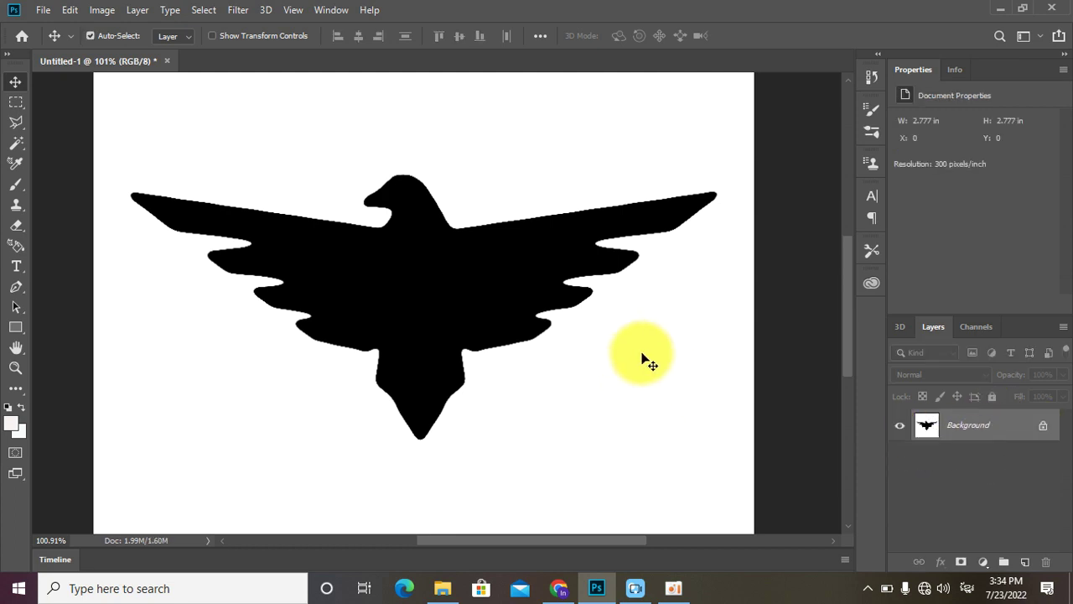
# - Select the white areas with Magic Wand, invert to isolate the eagle, and move it upward
pyautogui.click(14, 144)
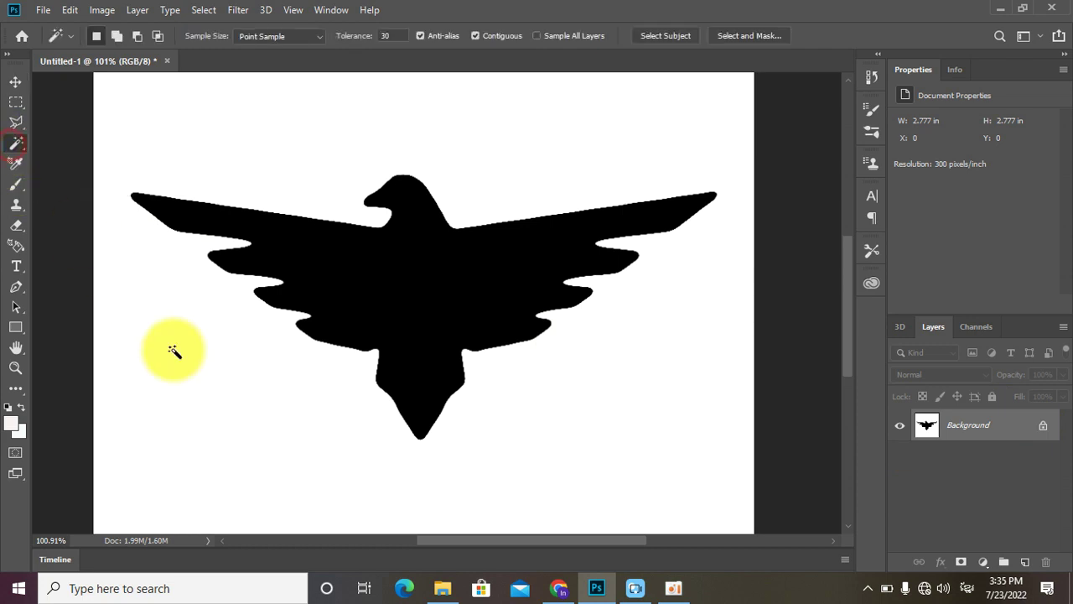
pyautogui.click(187, 366)
pyautogui.keyDown('shift'); pyautogui.click(273, 292); pyautogui.keyUp('shift')
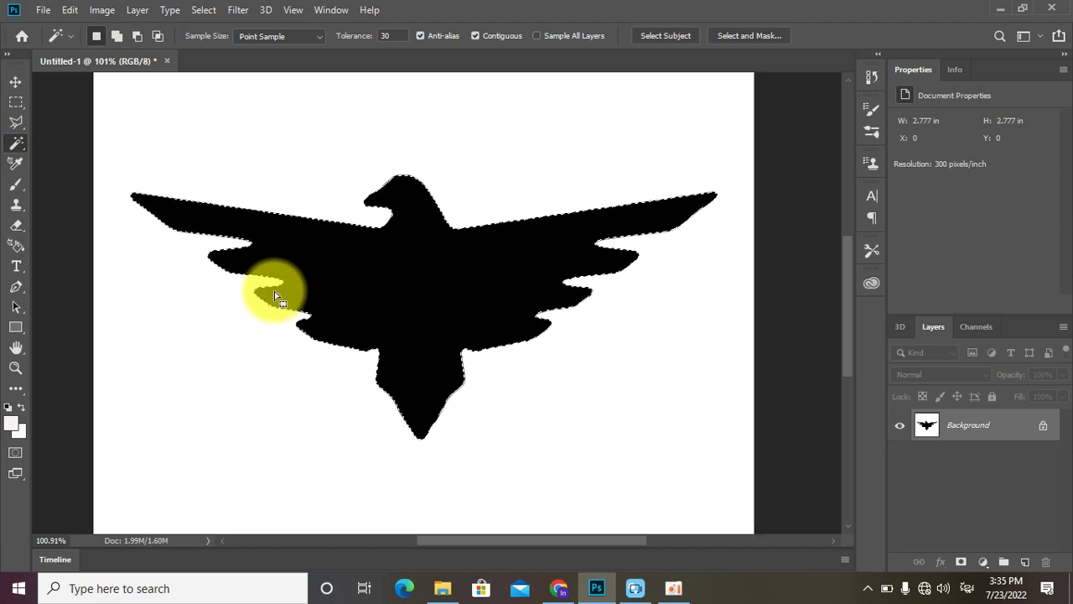
pyautogui.hotkey('ctrl', 'shift', 'i')
pyautogui.click(16, 82)
pyautogui.moveTo(381, 239)
pyautogui.mouseDown()
pyautogui.moveTo(357, 232)
pyautogui.moveTo(343, 181)
pyautogui.moveTo(469, 152)
pyautogui.moveTo(553, 284)
pyautogui.moveTo(367, 317)
pyautogui.moveTo(285, 222)
pyautogui.moveTo(556, 341)
pyautogui.moveTo(496, 243)
pyautogui.moveTo(402, 225)
pyautogui.moveTo(367, 160)
pyautogui.moveTo(372, 439)
pyautogui.moveTo(374, 201)
pyautogui.mouseUp()
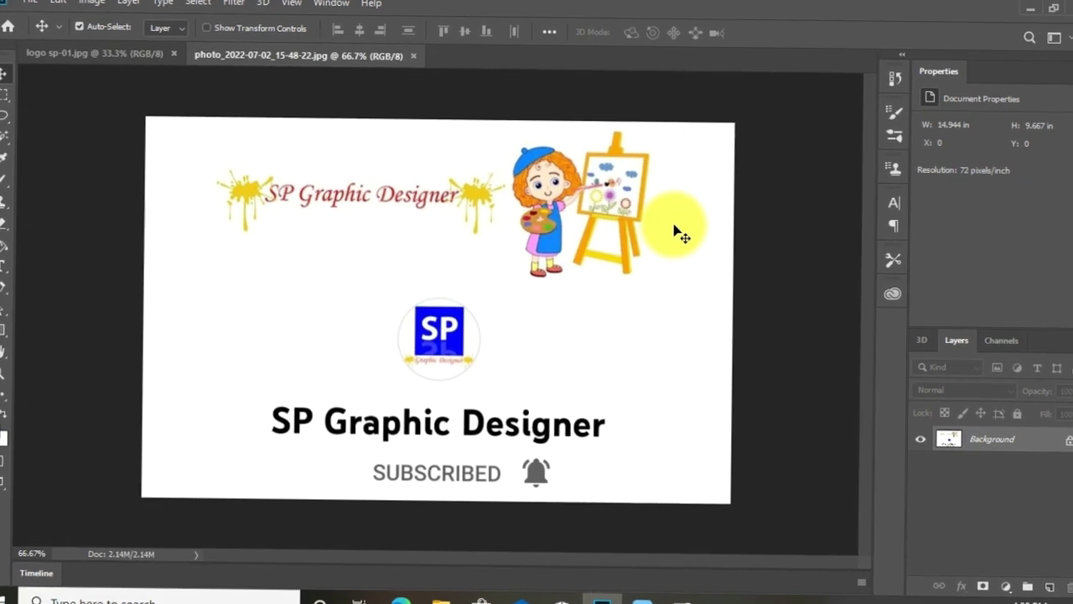